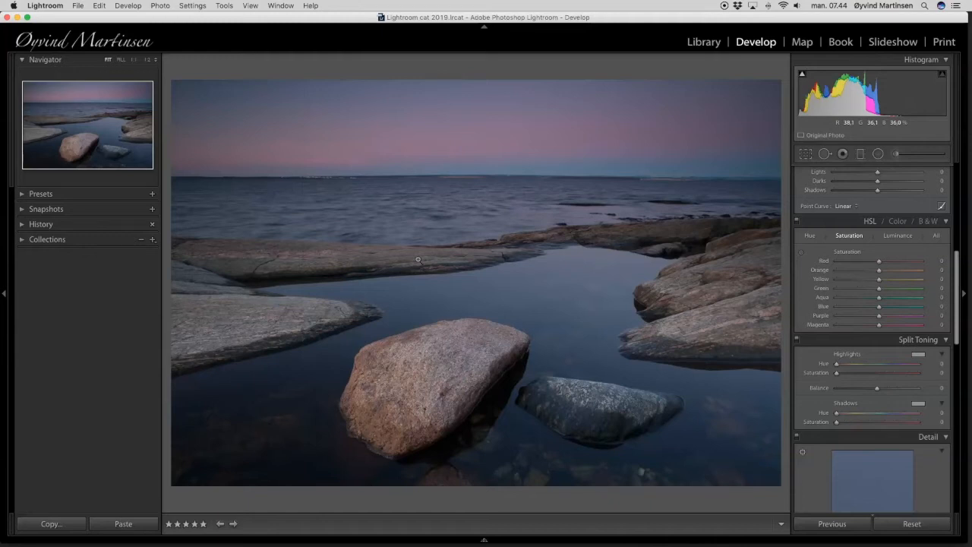
# Set the photo's basic tone adjustments to Contrast +24 and Shadows +71.
pyautogui.click(484, 230)
pyautogui.scroll(10, 896, 240)
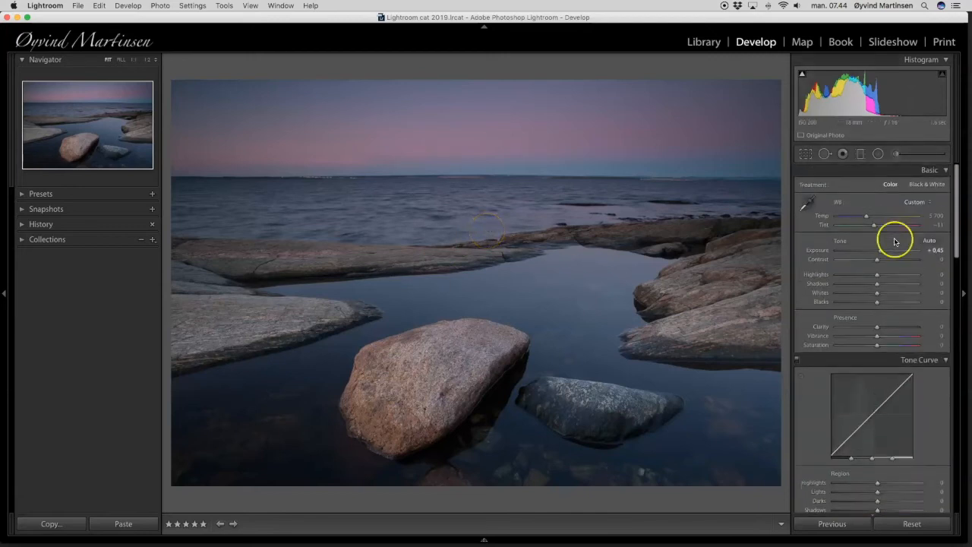
pyautogui.click(935, 267)
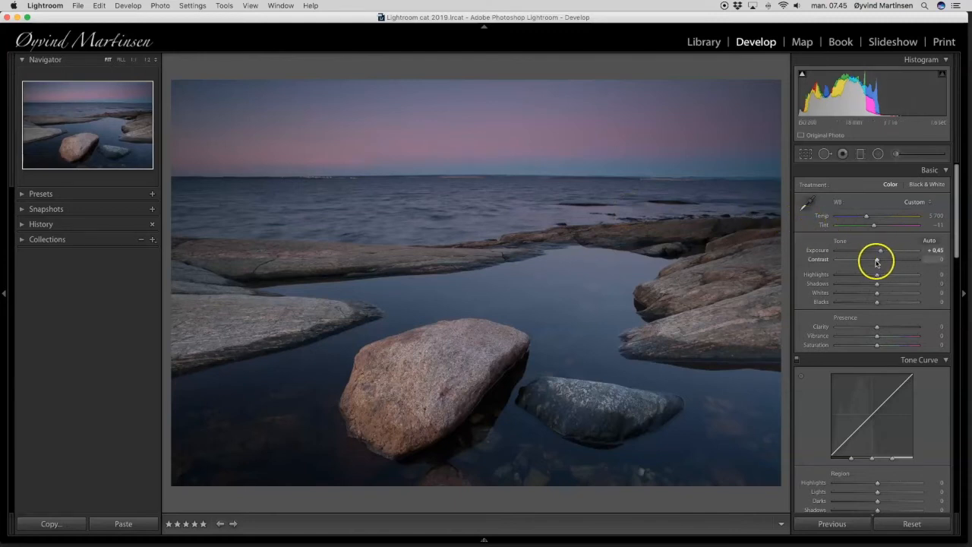
pyautogui.moveTo(877, 260); pyautogui.dragTo(886, 263)
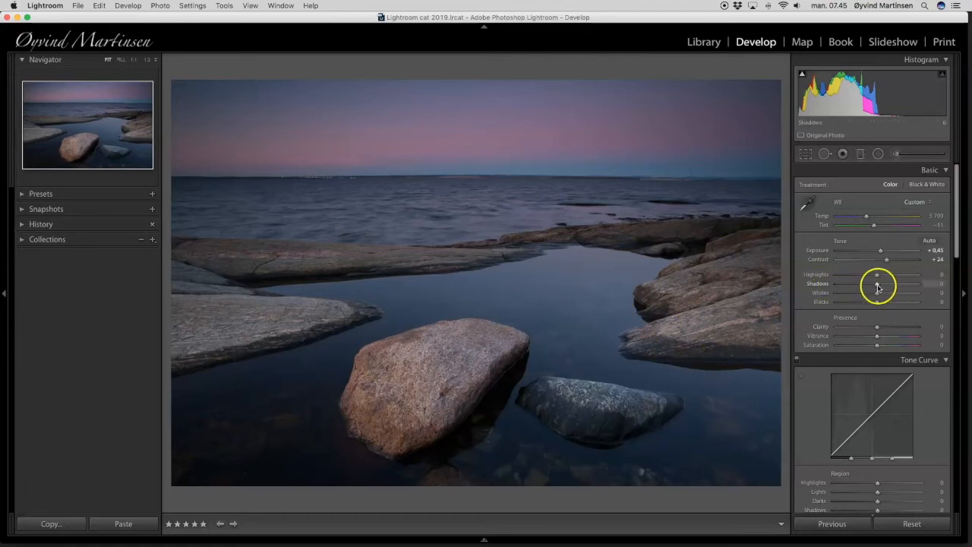
pyautogui.moveTo(877, 286); pyautogui.dragTo(905, 285)
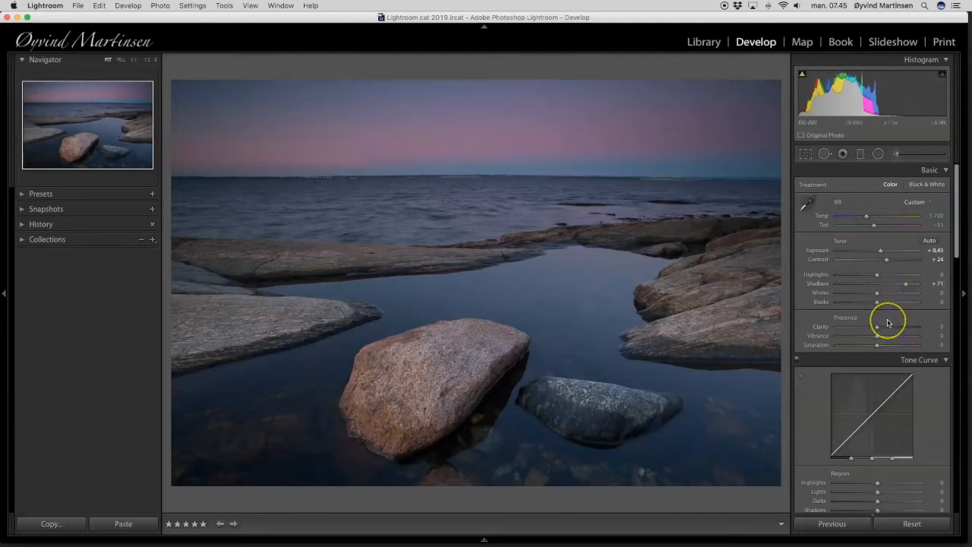
# Set Clarity to +25, Vibrance to +45 and Saturation to +12 for the whole photo.
pyautogui.moveTo(876, 328); pyautogui.dragTo(886, 328)
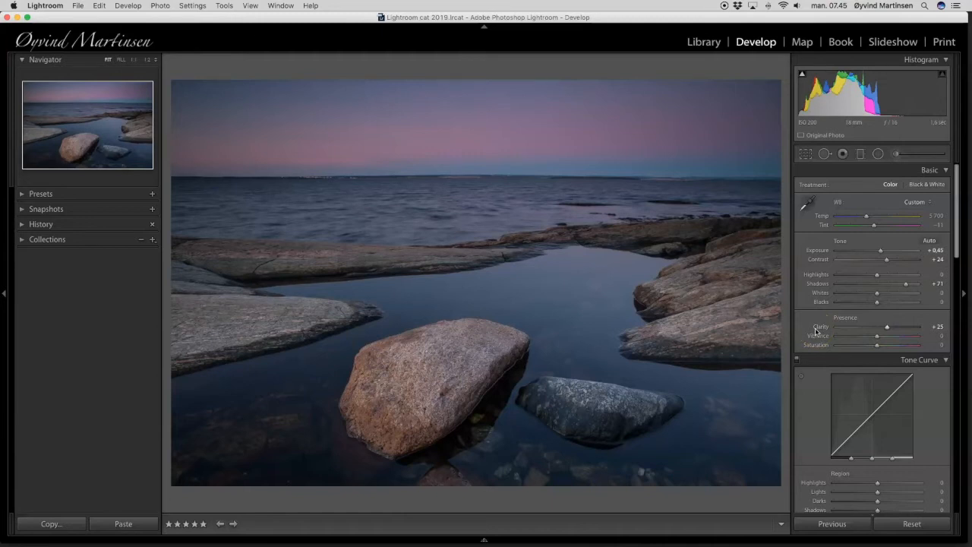
pyautogui.moveTo(887, 328); pyautogui.dragTo(928, 328)
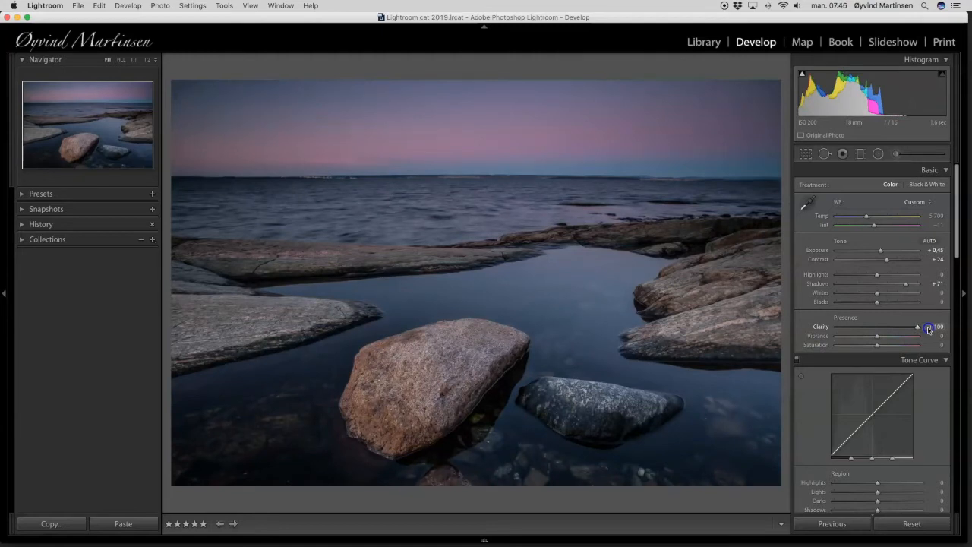
pyautogui.moveTo(928, 328)
pyautogui.mouseDown()
pyautogui.moveTo(825, 328)
pyautogui.moveTo(884, 330)
pyautogui.mouseUp()
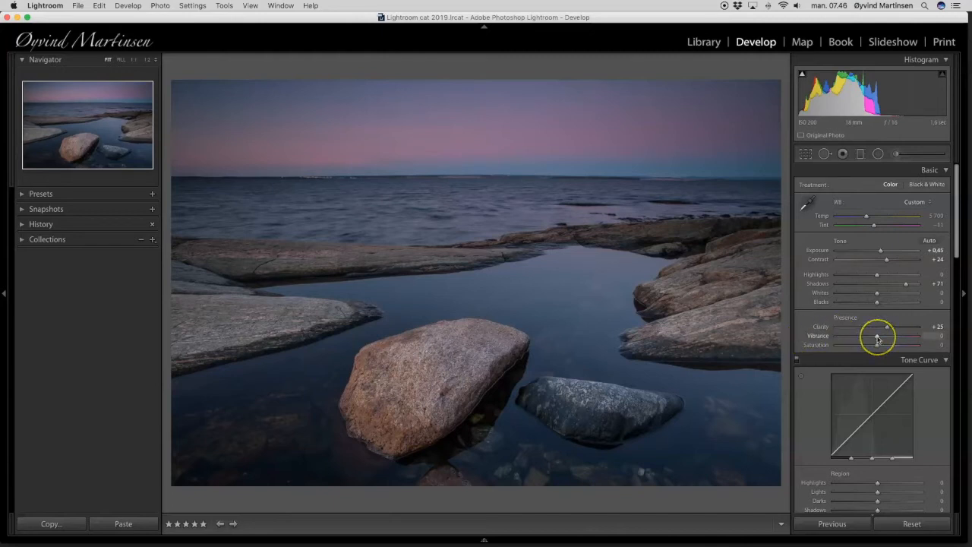
pyautogui.moveTo(877, 340); pyautogui.dragTo(895, 339)
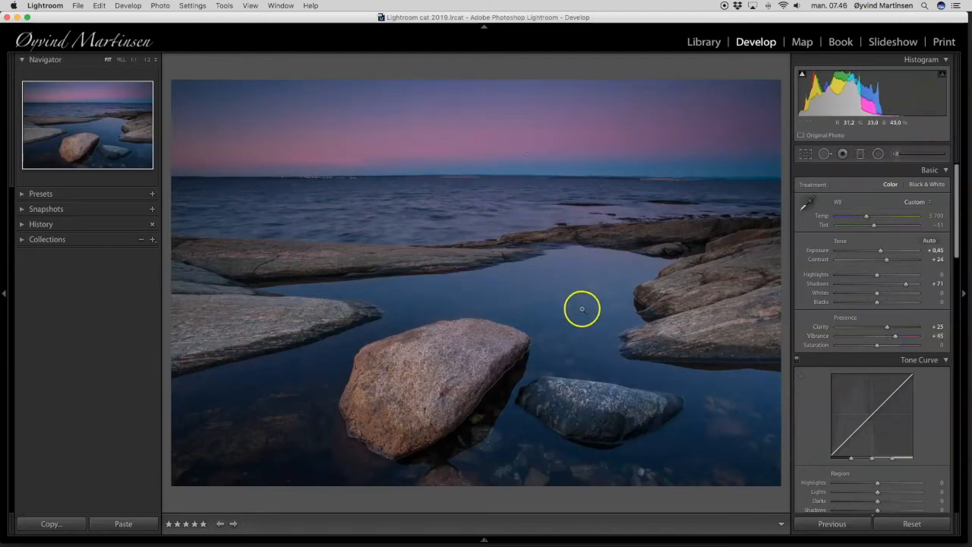
pyautogui.moveTo(877, 344)
pyautogui.mouseDown()
pyautogui.moveTo(896, 348)
pyautogui.moveTo(835, 347)
pyautogui.moveTo(880, 346)
pyautogui.mouseUp()
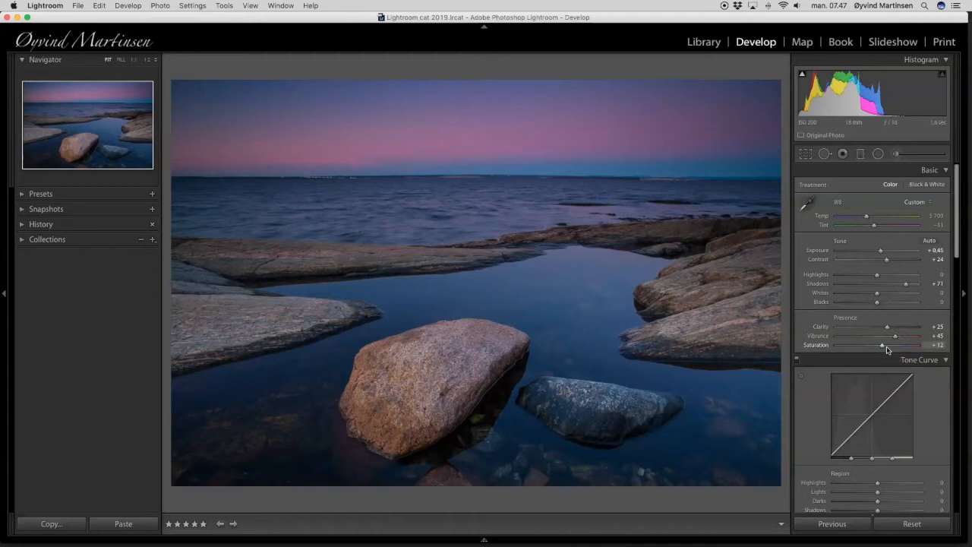
# Sharpen the photo with Amount 58, Radius 1.1 and Masking 40, previewing the mask to limit sharpening to edges.
pyautogui.scroll(-3, 902, 353)
pyautogui.scroll(-10, 905, 354)
pyautogui.scroll(-3, 905, 354)
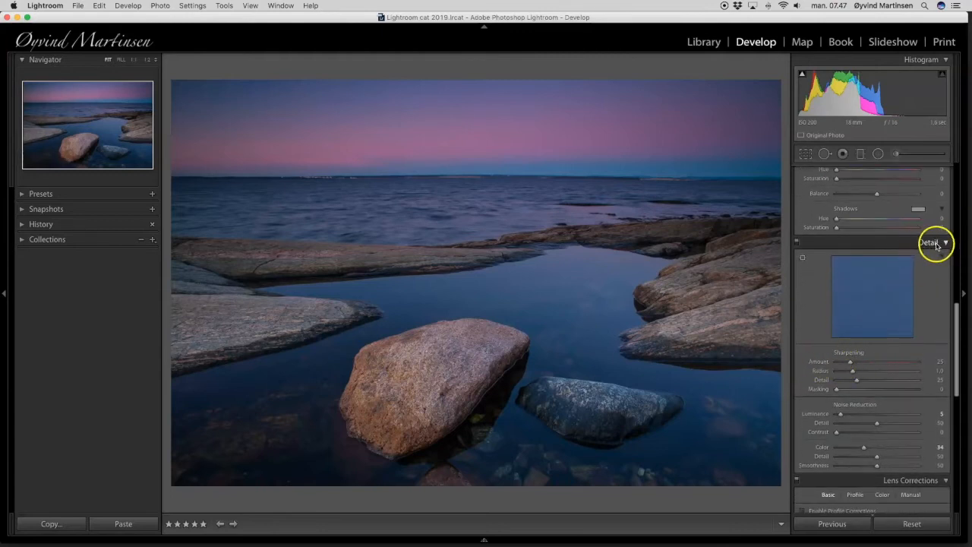
pyautogui.click(851, 364)
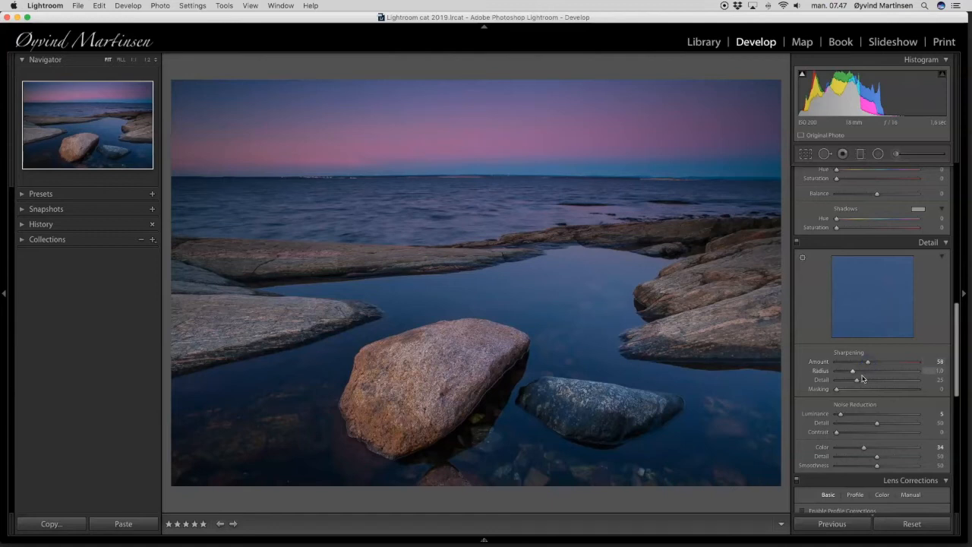
pyautogui.moveTo(853, 372); pyautogui.dragTo(856, 372)
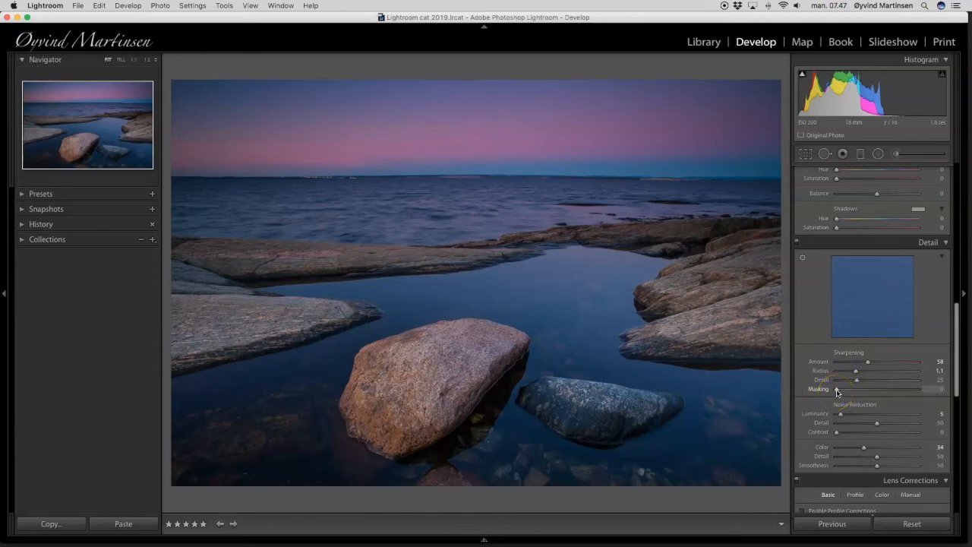
pyautogui.moveTo(837, 391); pyautogui.dragTo(868, 391)
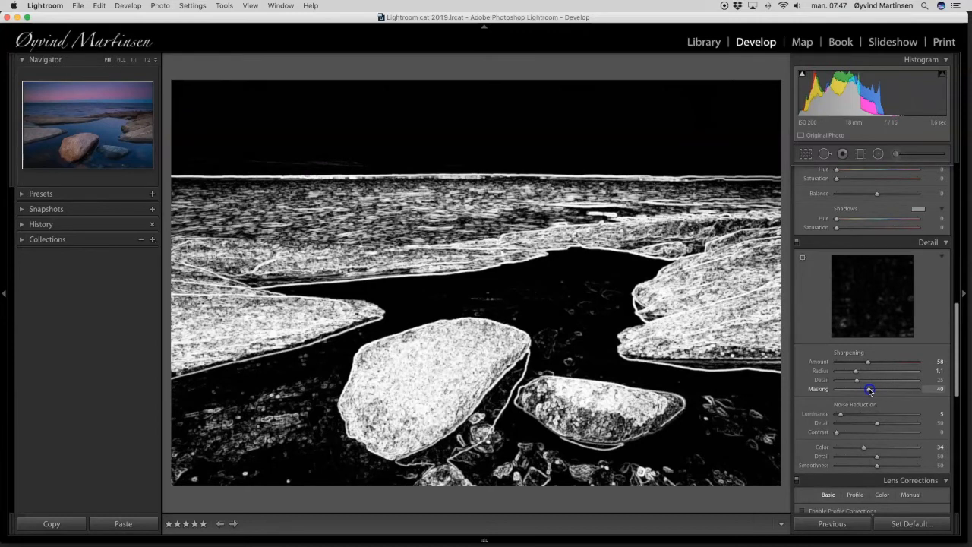
pyautogui.moveTo(869, 390); pyautogui.dragTo(870, 391)
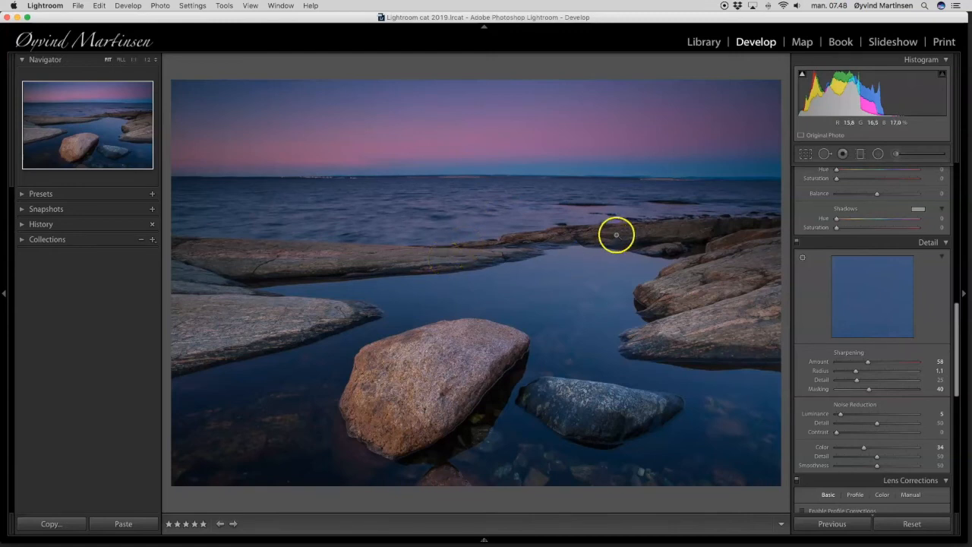
# Enable the lens profile corrections, switching them off and on to compare the horizon and corners.
pyautogui.scroll(-5, 846, 388)
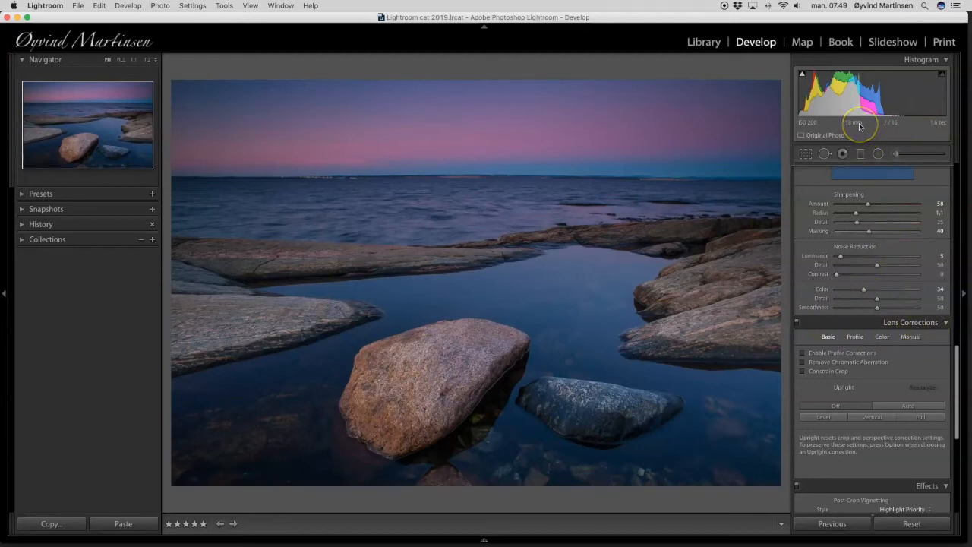
pyautogui.click(803, 355)
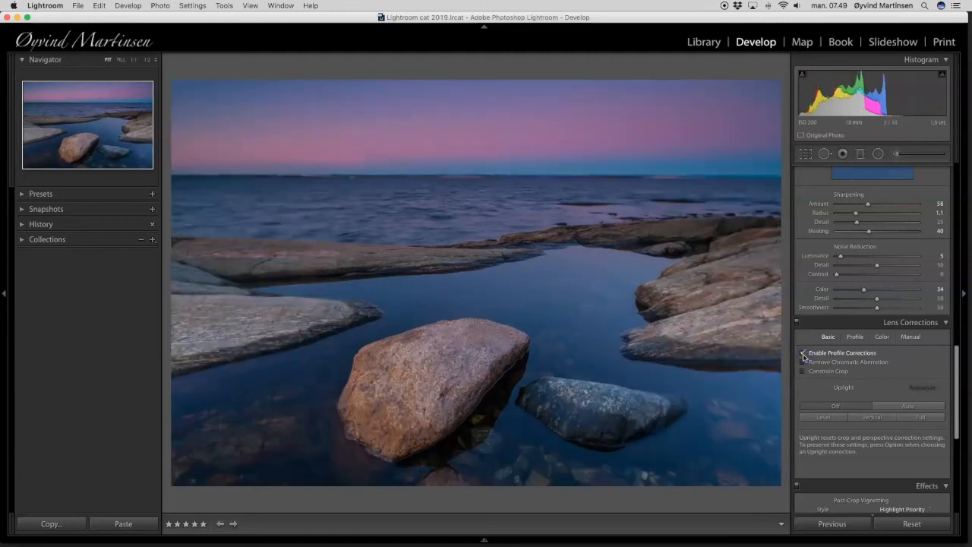
pyautogui.click(803, 353)
pyautogui.click(803, 354)
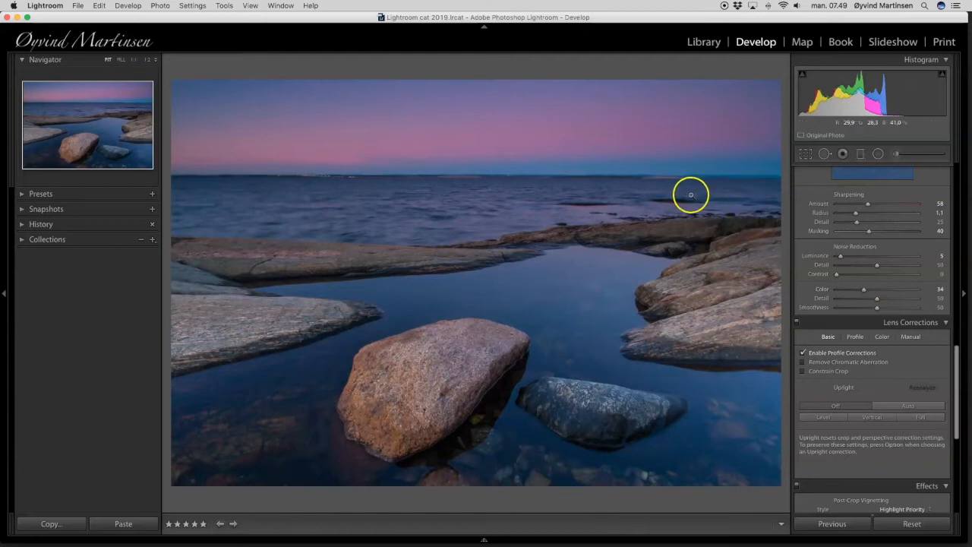
pyautogui.click(803, 354)
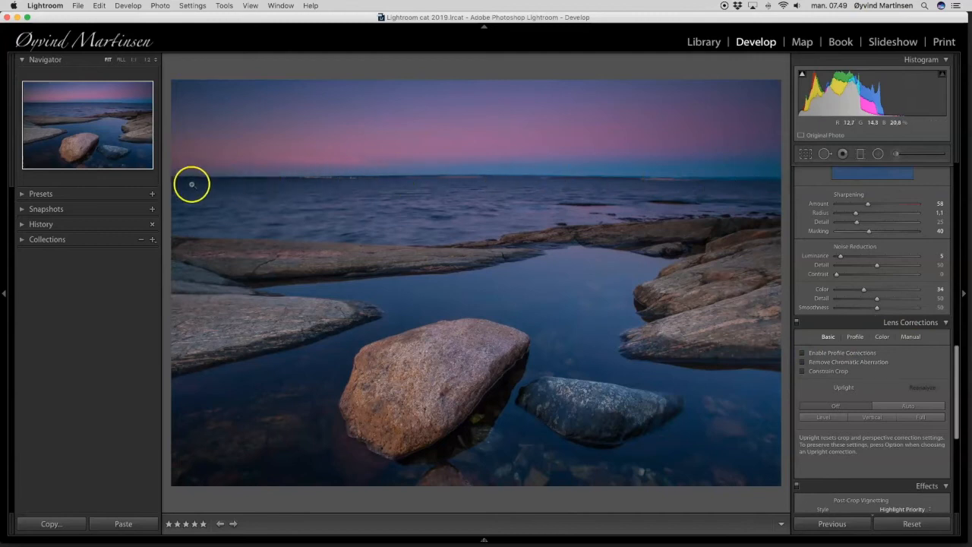
pyautogui.click(803, 354)
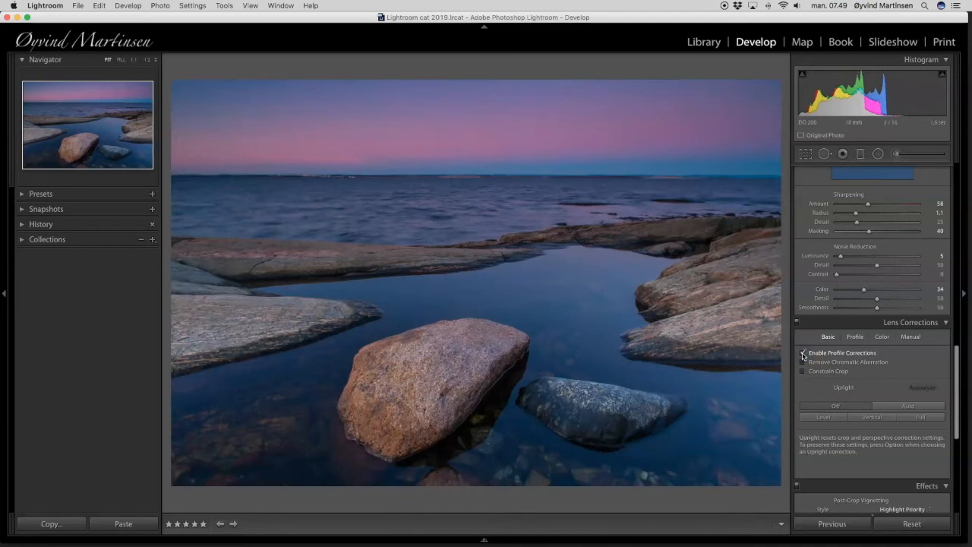
# Reduce the lens profile's Vignetting correction to 0 and enable Remove Chromatic Aberration.
pyautogui.click(856, 337)
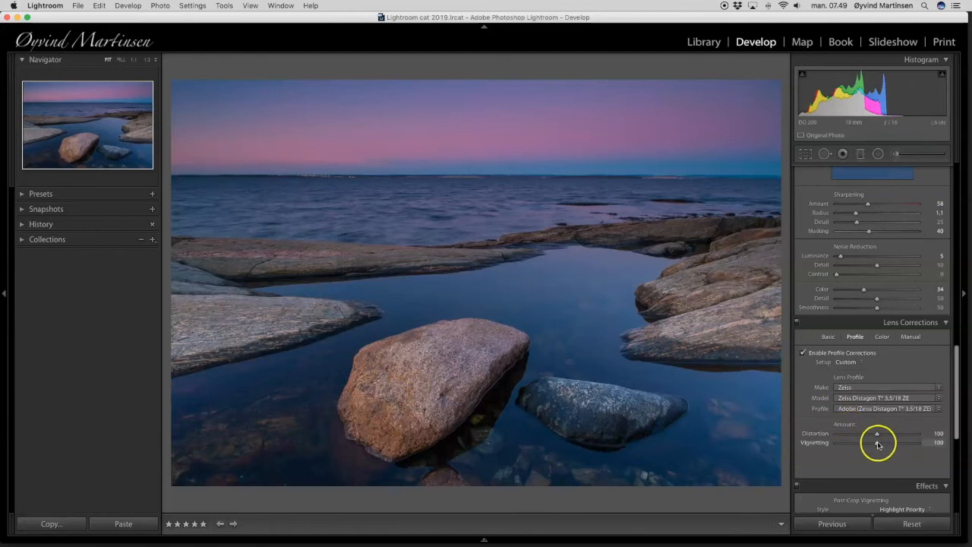
pyautogui.moveTo(874, 444); pyautogui.dragTo(811, 448)
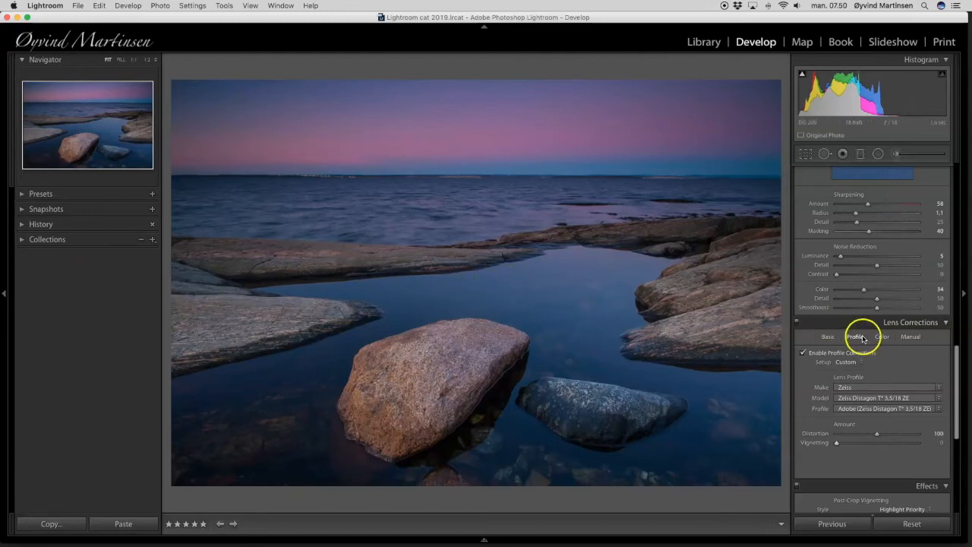
pyautogui.click(828, 337)
pyautogui.click(822, 363)
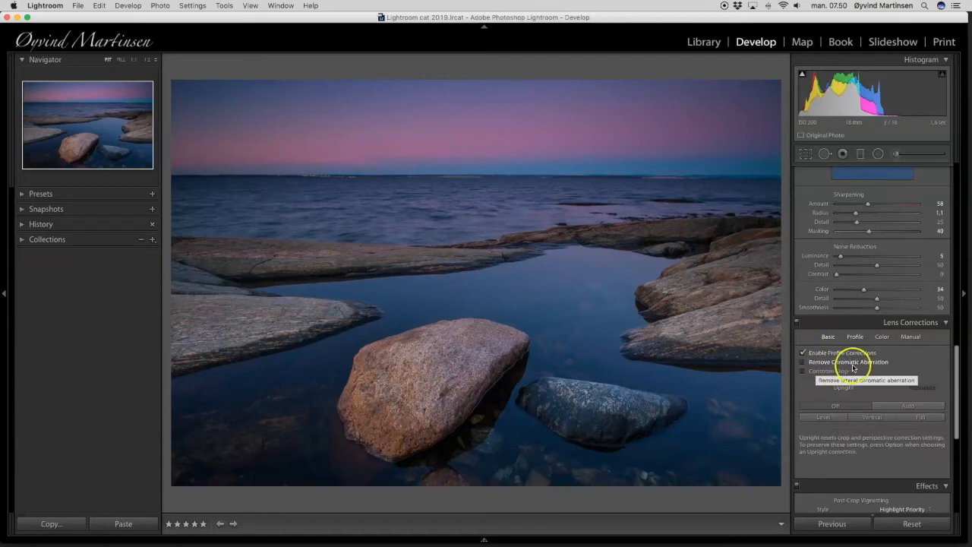
pyautogui.click(802, 362)
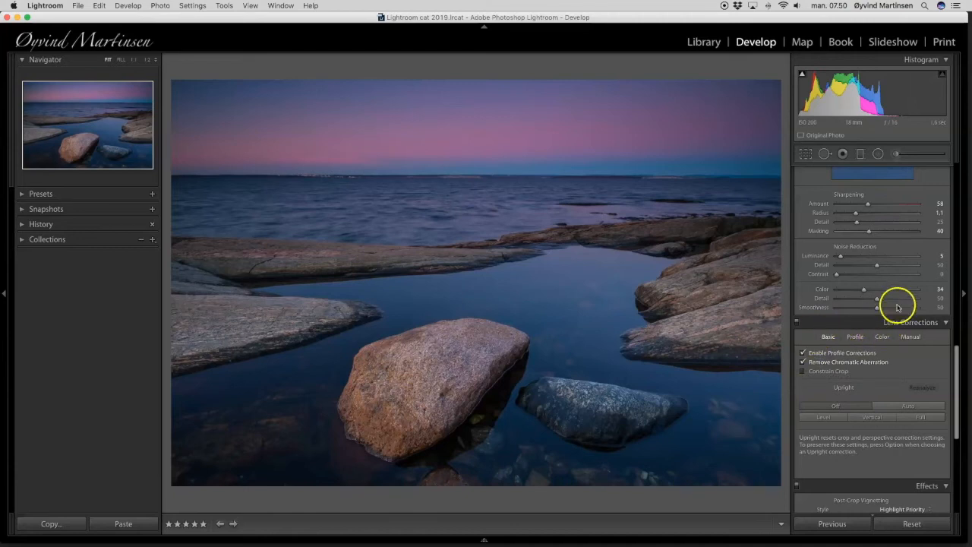
# Add a graduated filter from the far shoreline rocks up to the horizon, centre it over the sea and tilt it slightly upward to the right.
pyautogui.scroll(10, 901, 306)
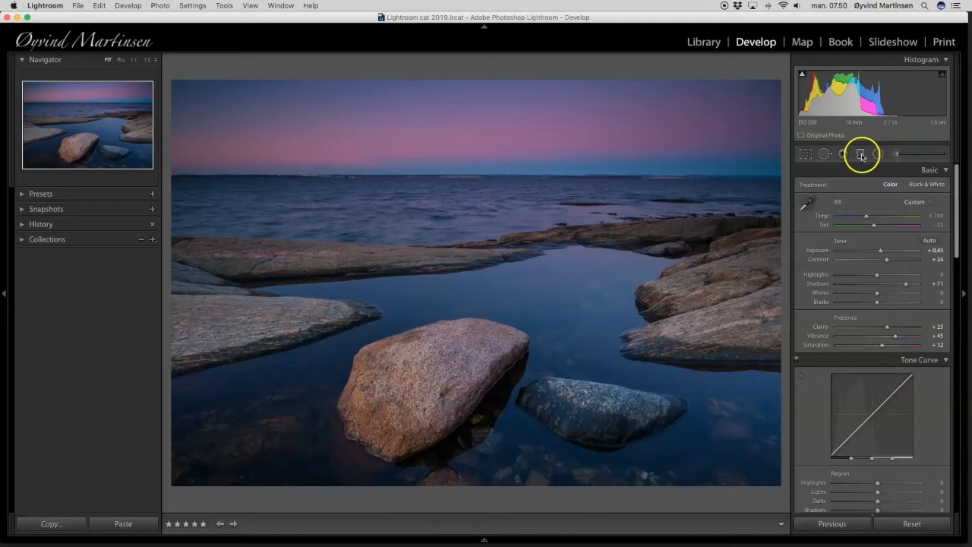
pyautogui.click(861, 155)
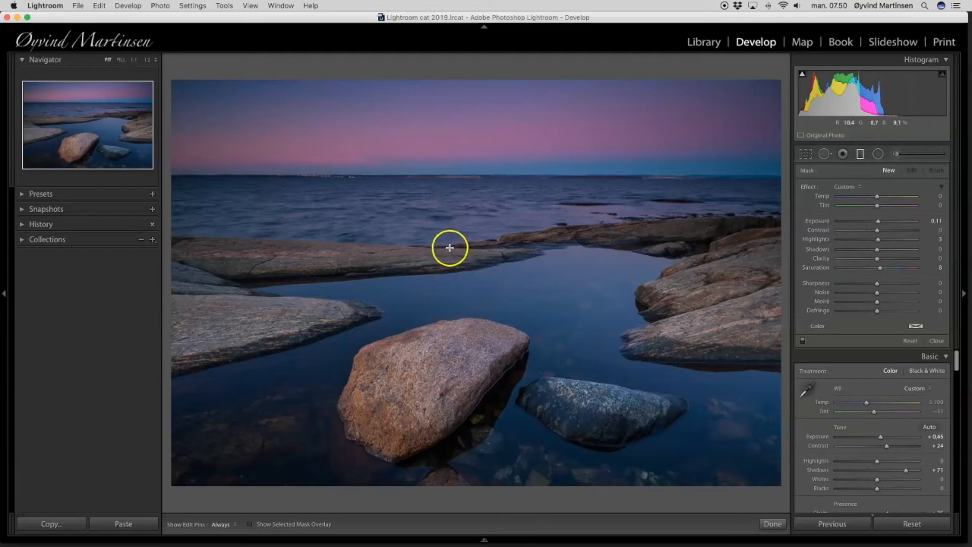
pyautogui.moveTo(450, 247); pyautogui.dragTo(448, 180)
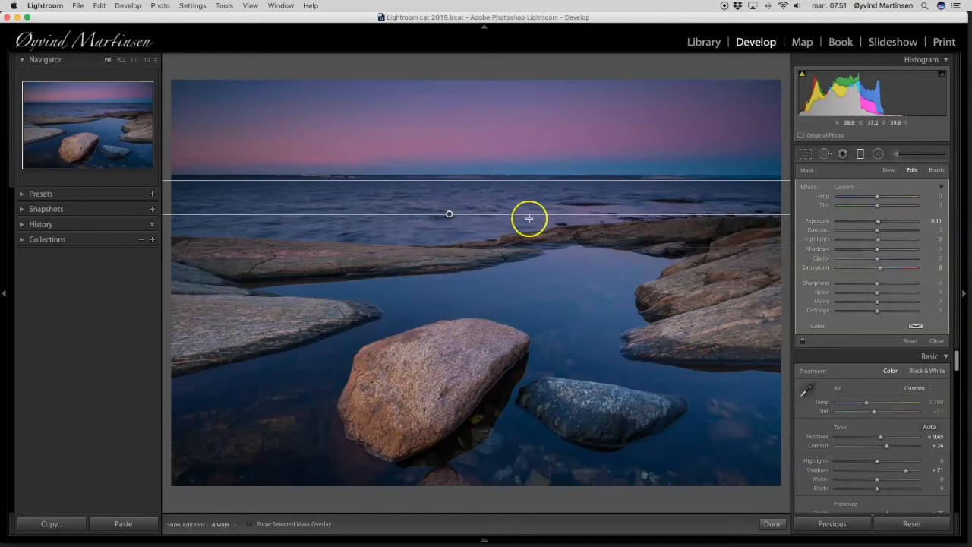
pyautogui.moveTo(450, 213); pyautogui.dragTo(449, 208)
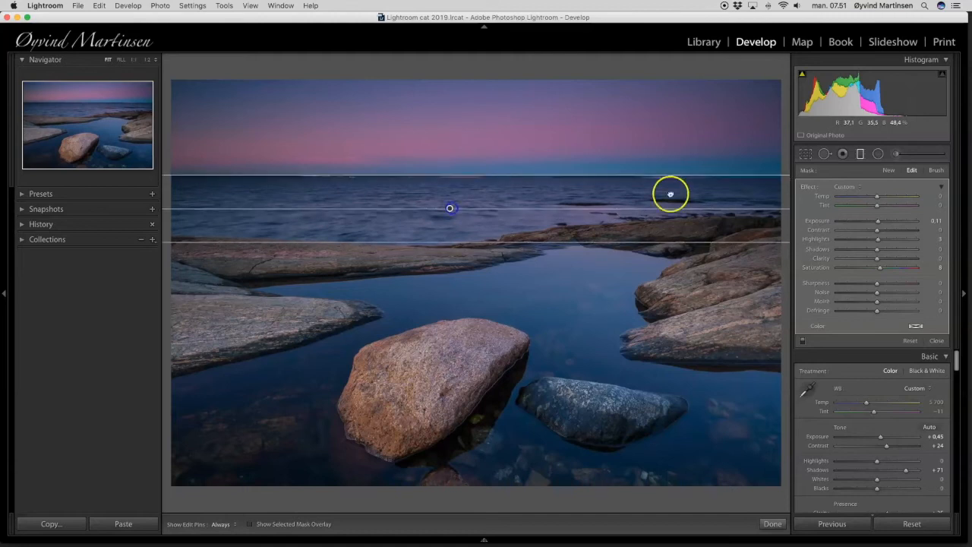
pyautogui.moveTo(771, 206); pyautogui.dragTo(731, 210)
pyautogui.click(451, 208)
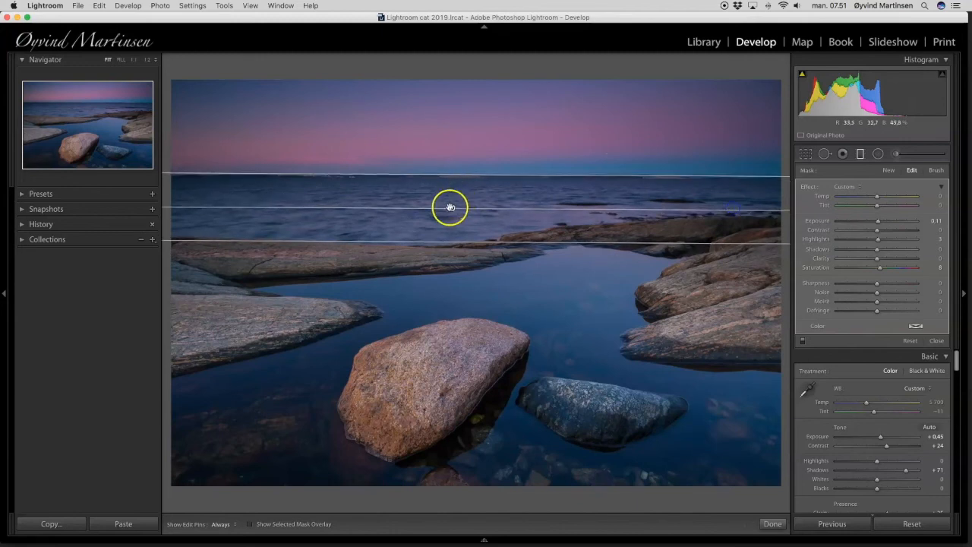
pyautogui.moveTo(452, 208)
pyautogui.mouseDown()
pyautogui.moveTo(451, 261)
pyautogui.moveTo(447, 197)
pyautogui.moveTo(448, 210)
pyautogui.mouseUp()
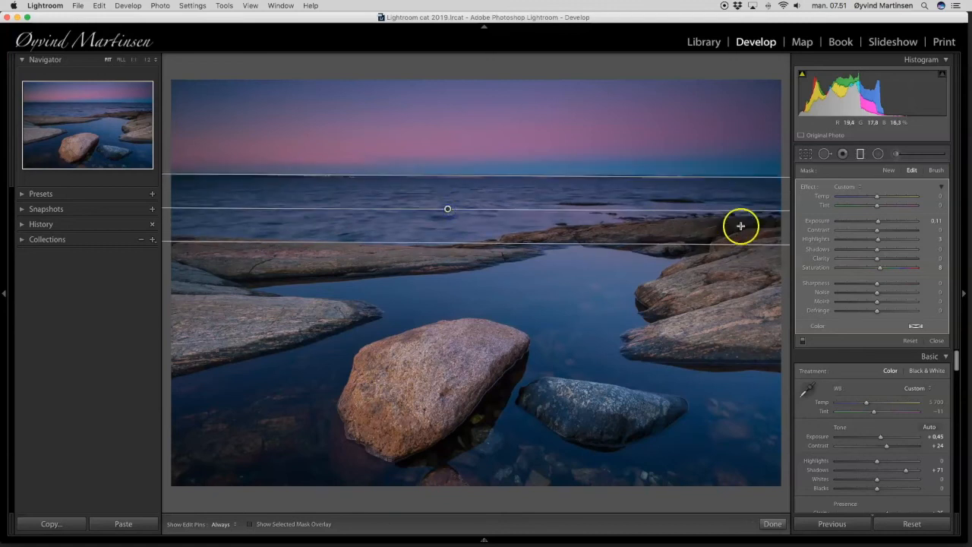
pyautogui.moveTo(748, 212); pyautogui.dragTo(748, 208)
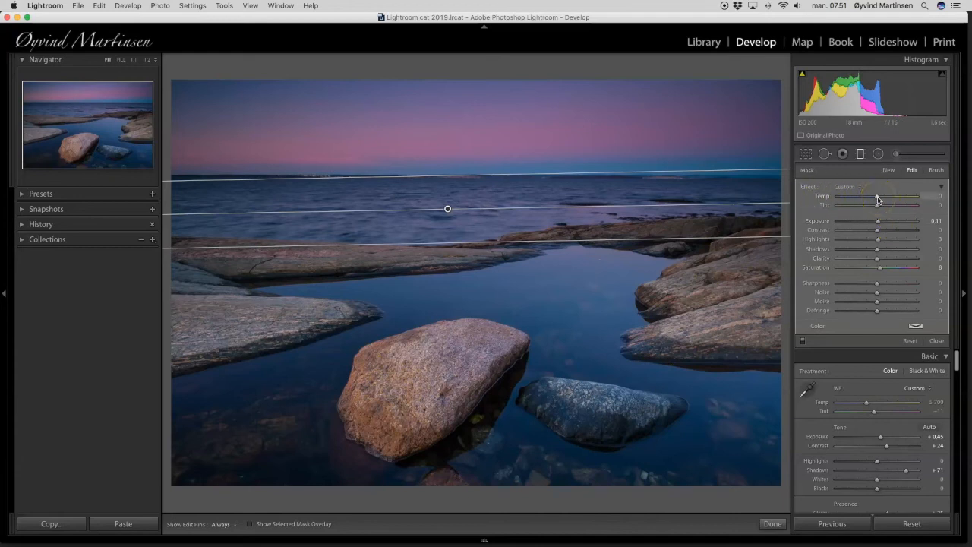
# Set the graduated filter to Temp 11, Exposure 0.14, Highlights 0 and Saturation 5, and finish editing it.
pyautogui.moveTo(885, 199)
pyautogui.mouseDown()
pyautogui.moveTo(894, 199)
pyautogui.moveTo(817, 198)
pyautogui.moveTo(877, 200)
pyautogui.mouseUp()
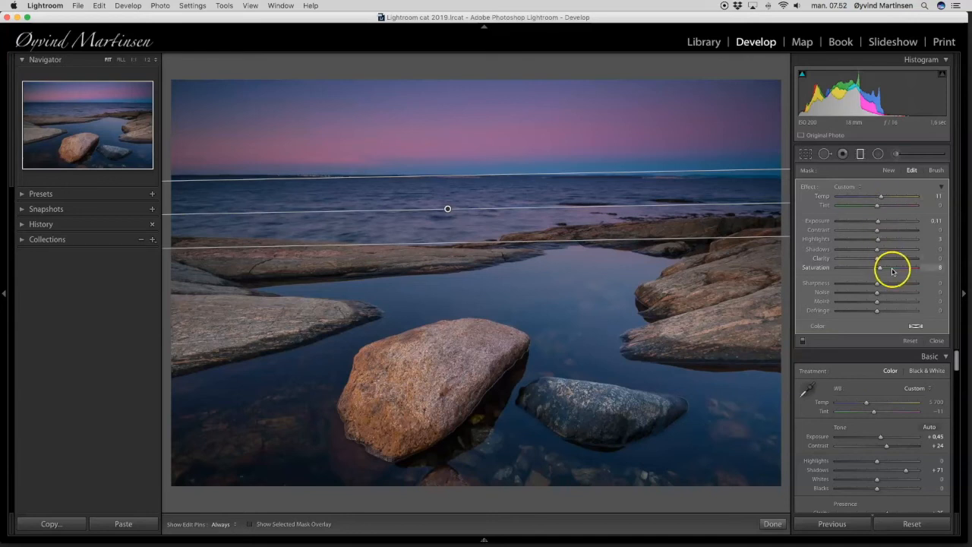
pyautogui.moveTo(877, 224)
pyautogui.mouseDown()
pyautogui.moveTo(908, 225)
pyautogui.moveTo(818, 223)
pyautogui.moveTo(877, 228)
pyautogui.mouseUp()
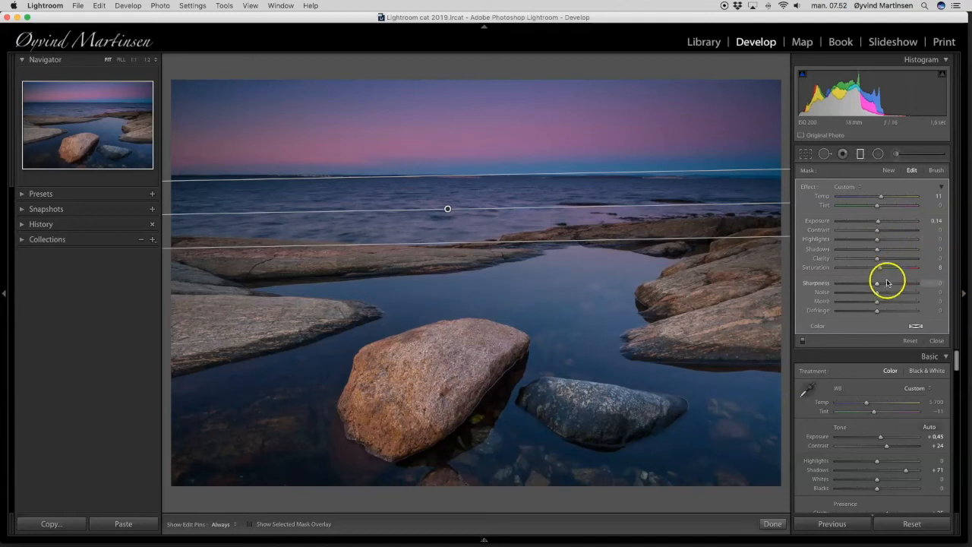
pyautogui.moveTo(891, 270)
pyautogui.mouseDown()
pyautogui.moveTo(922, 269)
pyautogui.moveTo(836, 270)
pyautogui.moveTo(881, 271)
pyautogui.mouseUp()
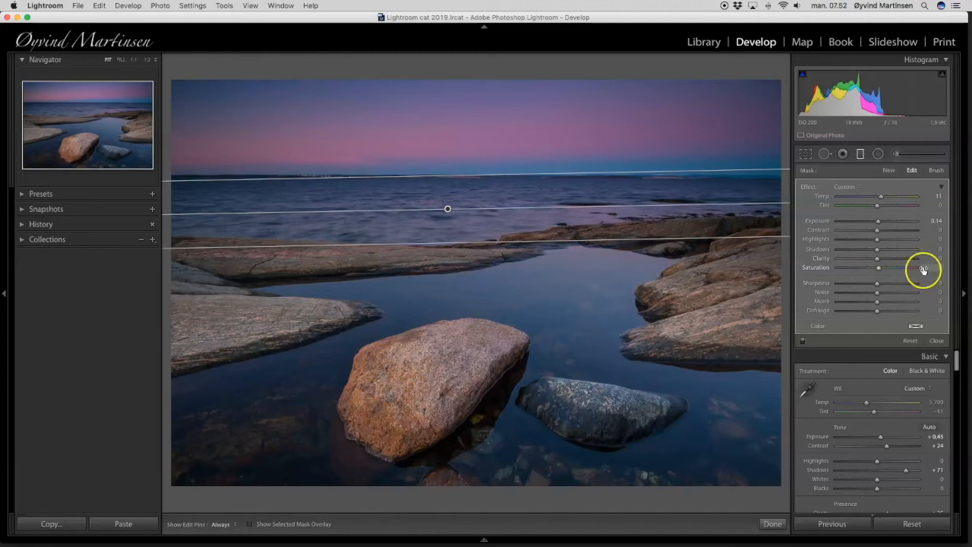
pyautogui.click(937, 342)
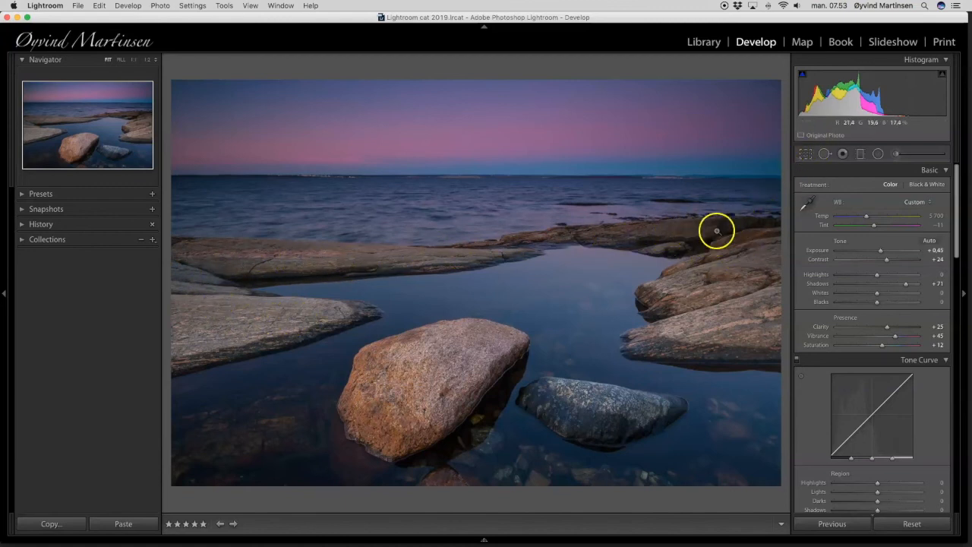
# Start a new Adjustment Brush with Exposure 0.19 and its Highlights and Saturation reset to 0.
pyautogui.click(897, 155)
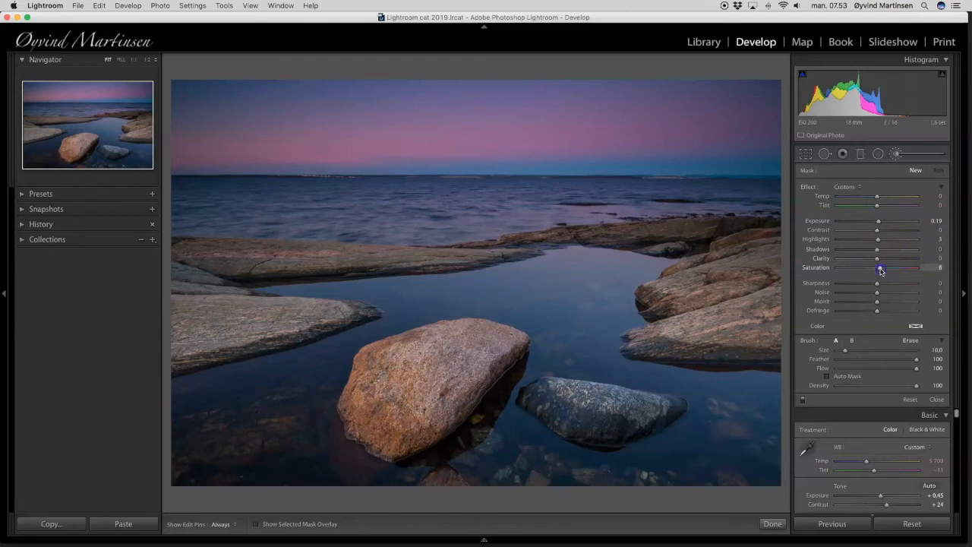
pyautogui.click(879, 242)
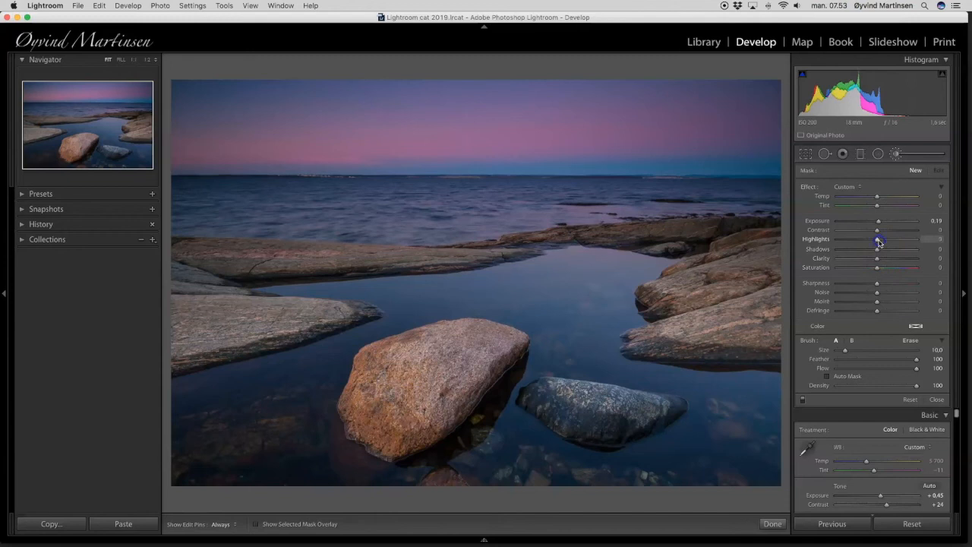
pyautogui.doubleClick(884, 240)
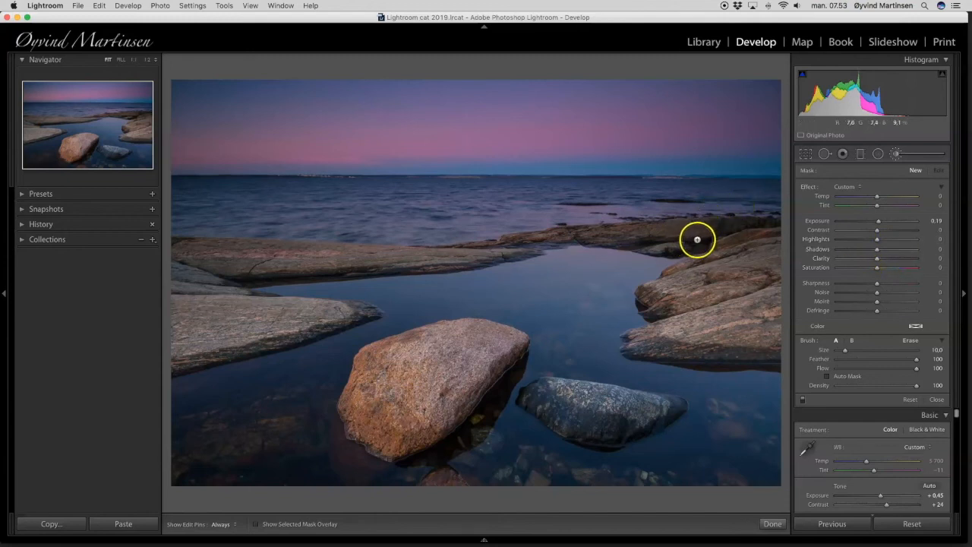
# Adjust the brush size to 8 over the far rocks beside the pool and hide the edit pins.
pyautogui.scroll(-4, 696, 241)
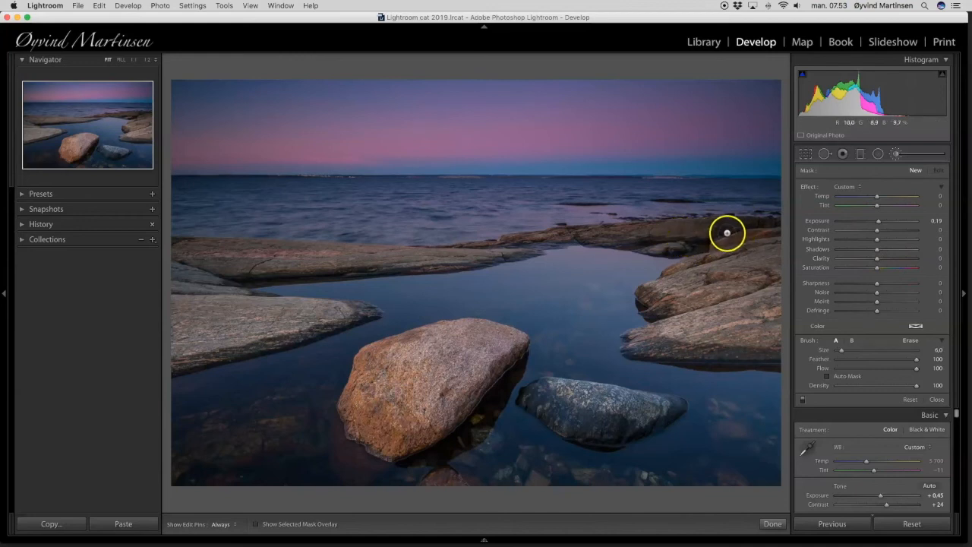
pyautogui.scroll(5, 727, 233)
pyautogui.moveTo(842, 350)
pyautogui.mouseDown()
pyautogui.moveTo(862, 355)
pyautogui.moveTo(849, 357)
pyautogui.mouseUp()
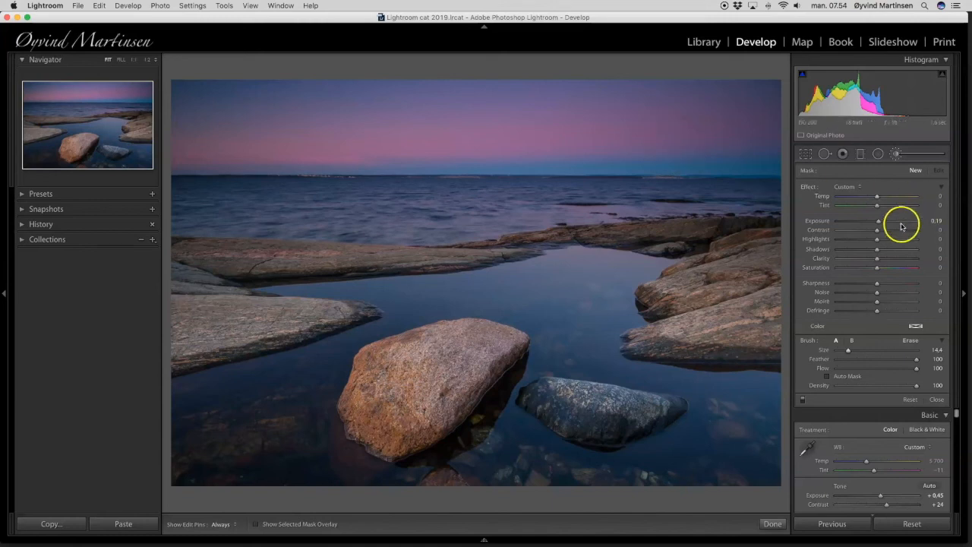
pyautogui.click(735, 238)
pyautogui.scroll(2, 737, 241)
pyautogui.moveTo(737, 240)
pyautogui.mouseDown()
pyautogui.moveTo(755, 239)
pyautogui.moveTo(697, 241)
pyautogui.moveTo(747, 238)
pyautogui.mouseUp()
pyautogui.scroll(-3, 746, 241)
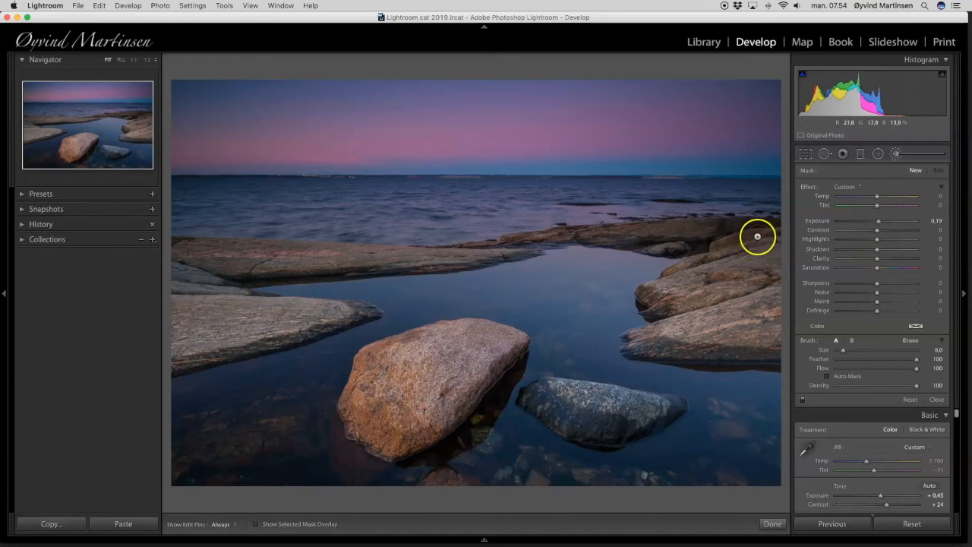
pyautogui.press('h')
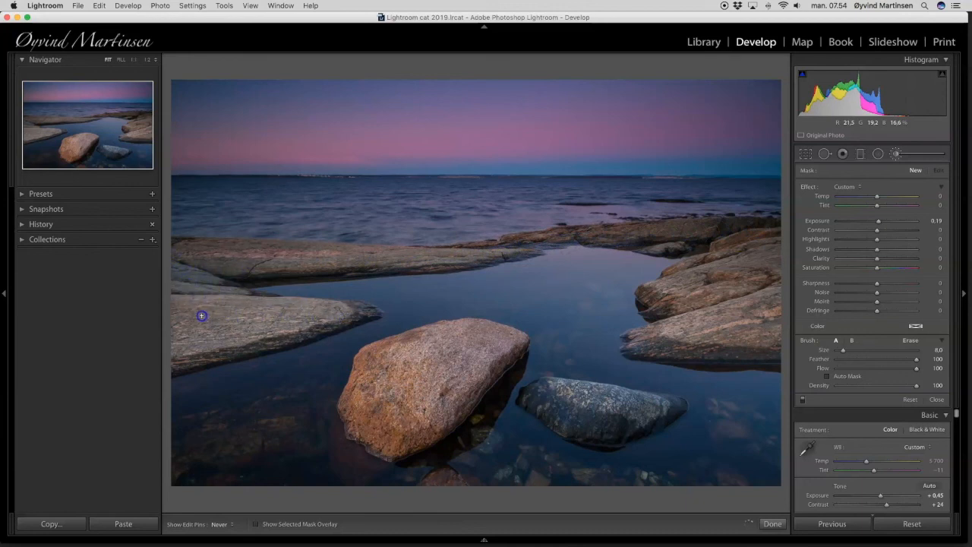
# Paint the brush adjustment over the shoreline rocks, from the left slabs across the far ledge to the rocks on the right.
pyautogui.click(203, 265)
pyautogui.click(313, 256)
pyautogui.click(579, 239)
pyautogui.click(704, 274)
pyautogui.click(769, 260)
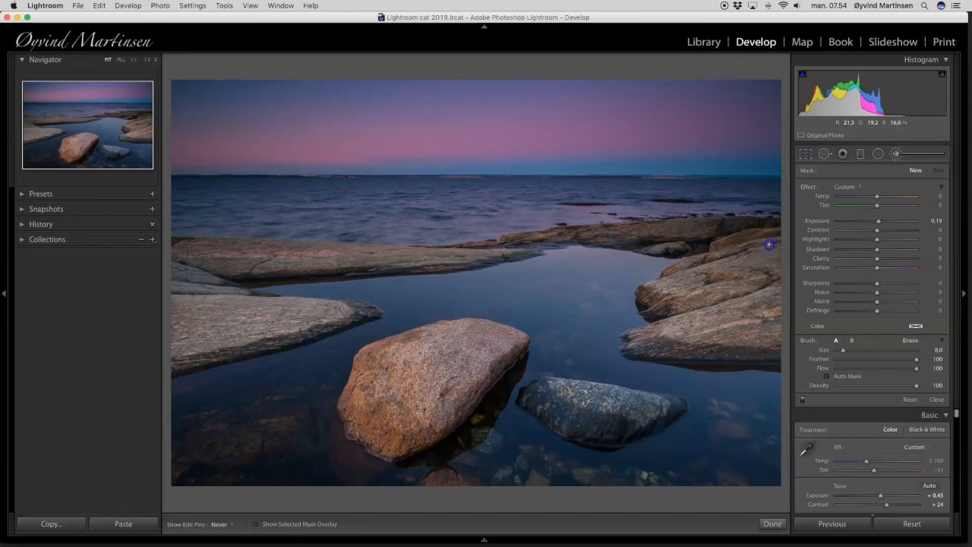
pyautogui.moveTo(770, 239); pyautogui.dragTo(773, 240)
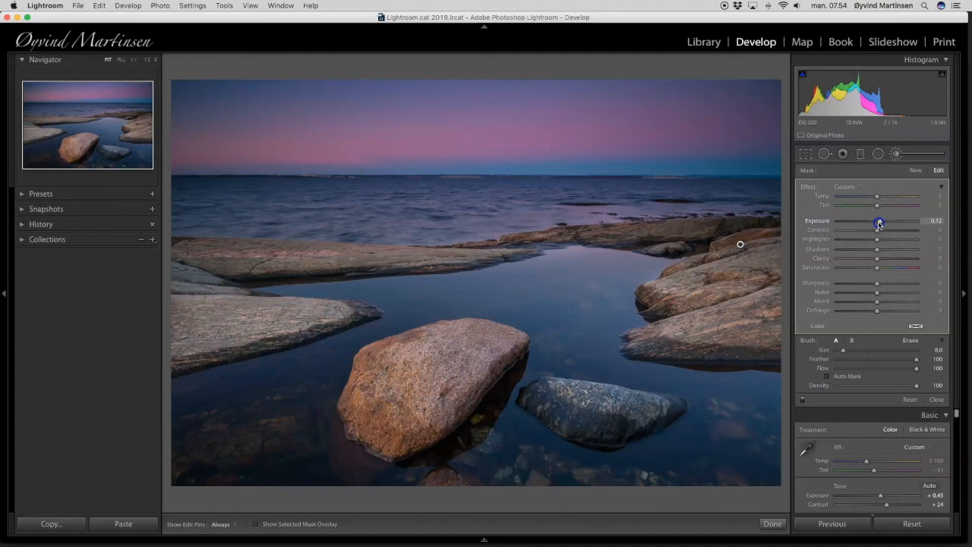
# Set the rocks' brush adjustment to Exposure 0.38 and Temp 7, and finish editing it.
pyautogui.moveTo(880, 224)
pyautogui.mouseDown()
pyautogui.moveTo(898, 221)
pyautogui.moveTo(879, 226)
pyautogui.mouseUp()
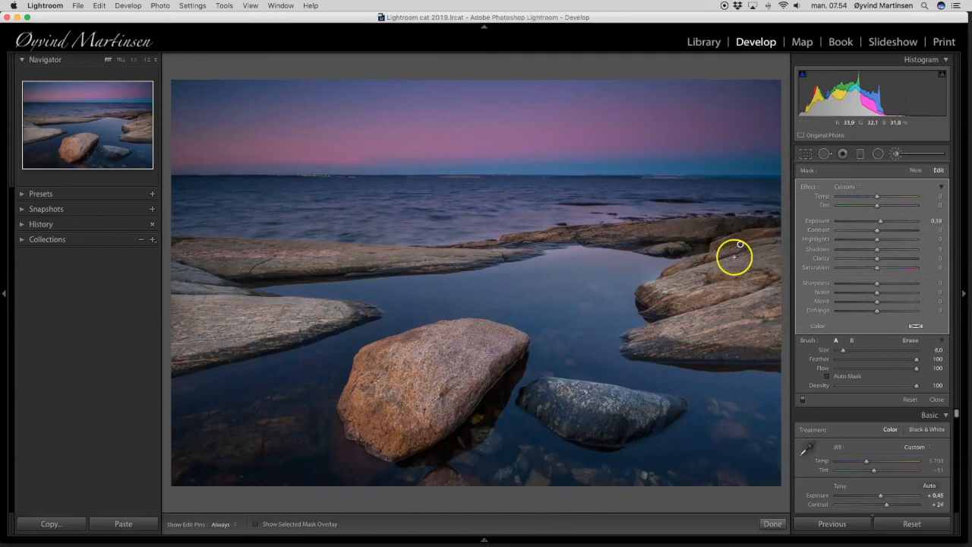
pyautogui.moveTo(673, 246)
pyautogui.mouseDown()
pyautogui.moveTo(667, 234)
pyautogui.moveTo(687, 241)
pyautogui.mouseUp()
pyautogui.moveTo(785, 240)
pyautogui.mouseDown()
pyautogui.moveTo(785, 232)
pyautogui.moveTo(672, 245)
pyautogui.moveTo(256, 256)
pyautogui.moveTo(700, 238)
pyautogui.mouseUp()
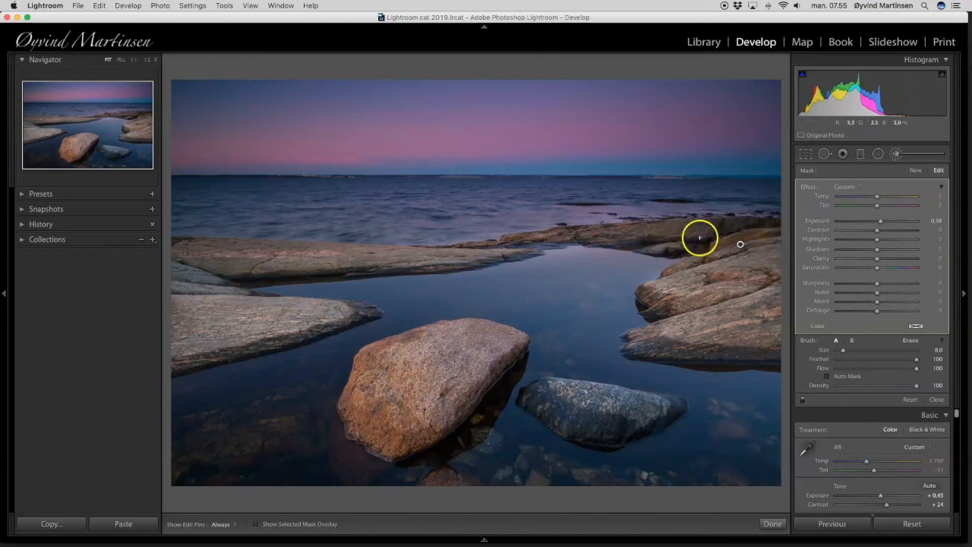
pyautogui.click(875, 199)
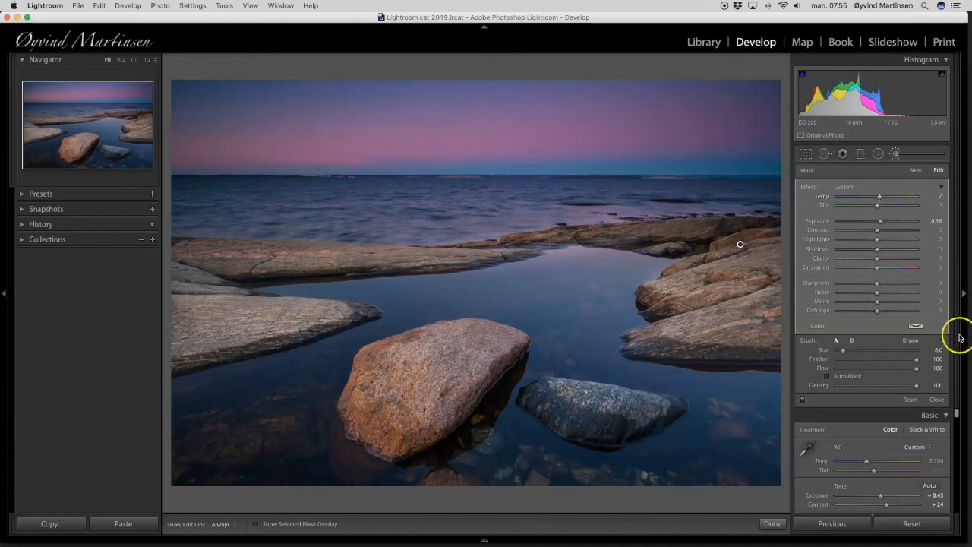
pyautogui.click(939, 400)
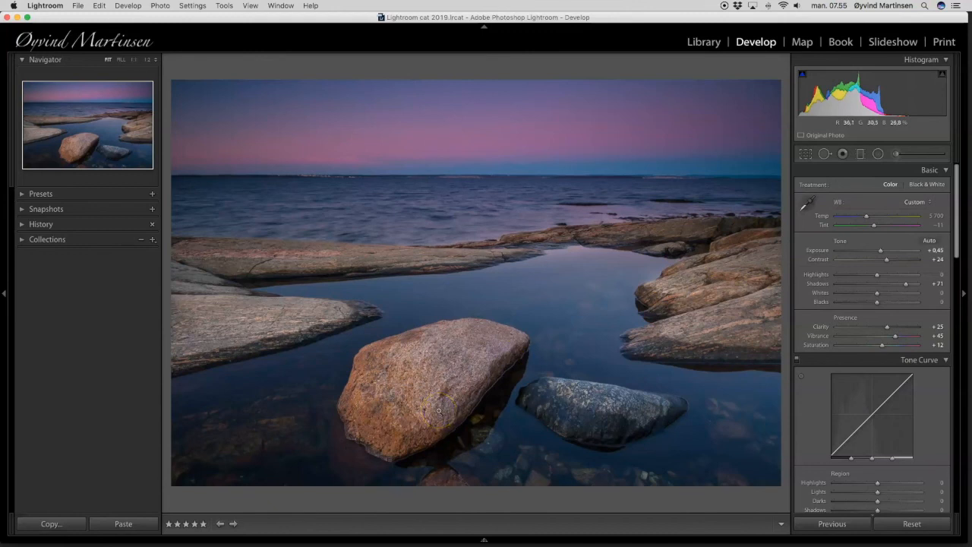
# View the edited photo full screen to check the overall result.
pyautogui.press('f')
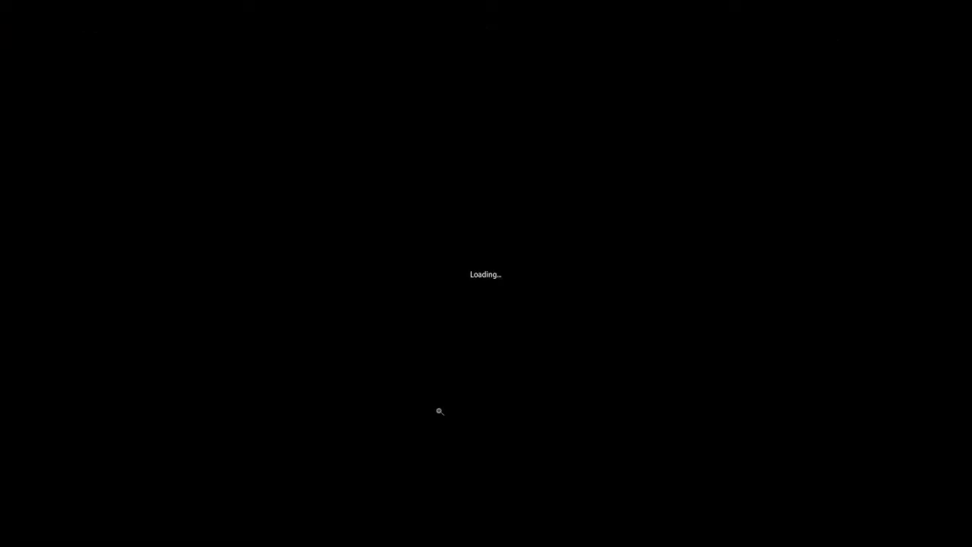